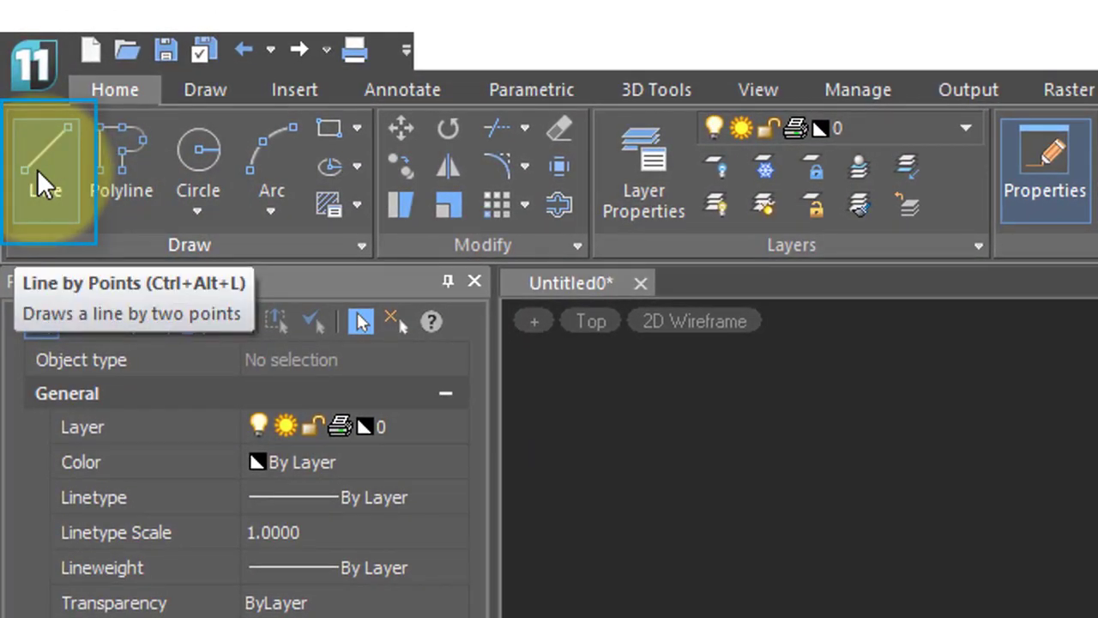
# Pick the Line tool and switch on OSNAP and OTRACK in the status bar
pyautogui.click(37, 169)
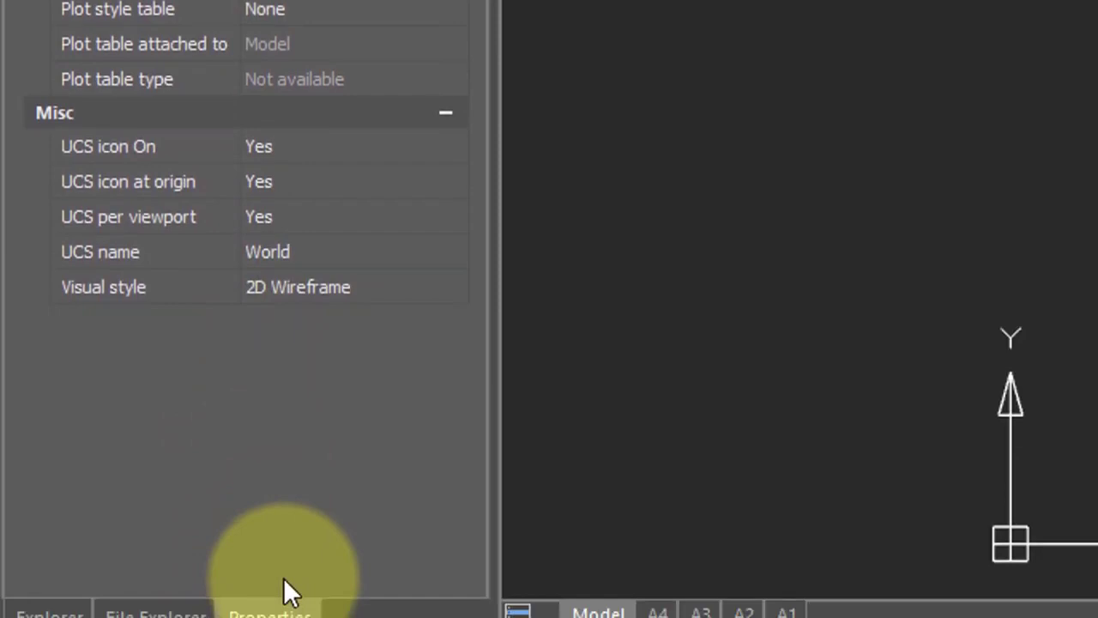
pyautogui.click(371, 600)
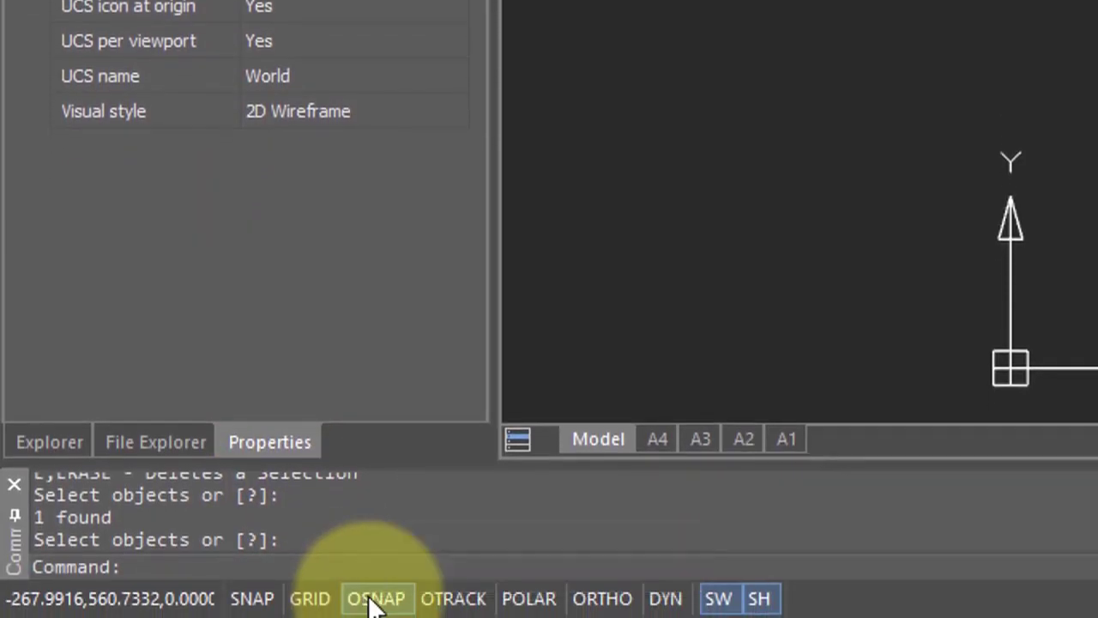
pyautogui.click(447, 601)
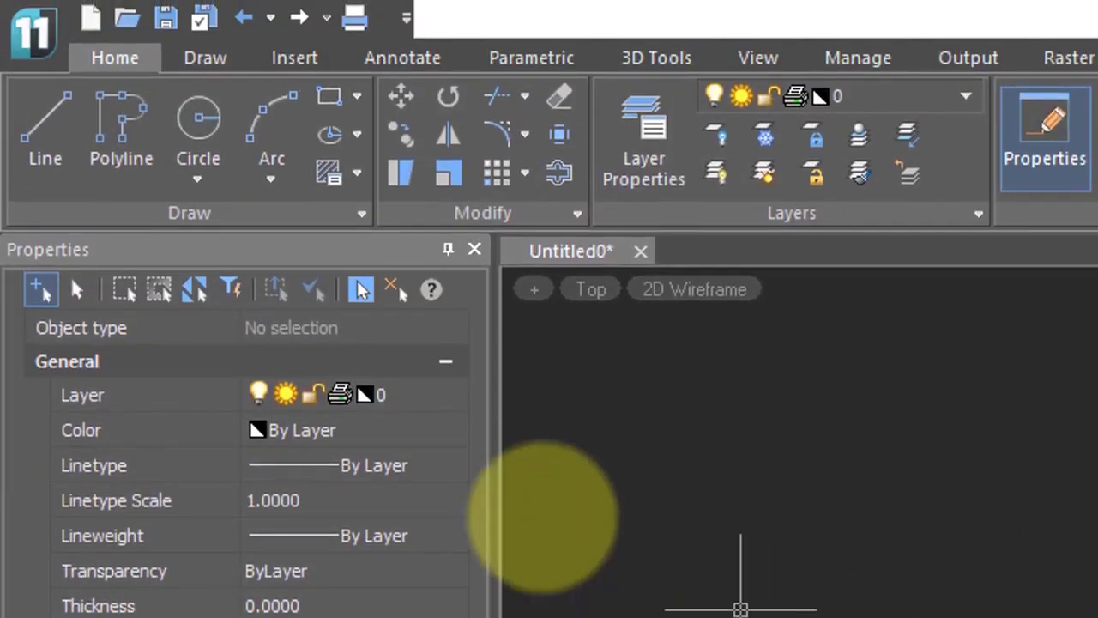
# Draw a horizontal line with polar tracking, then cancel a trial stretch of its right grip
pyautogui.click(46, 111)
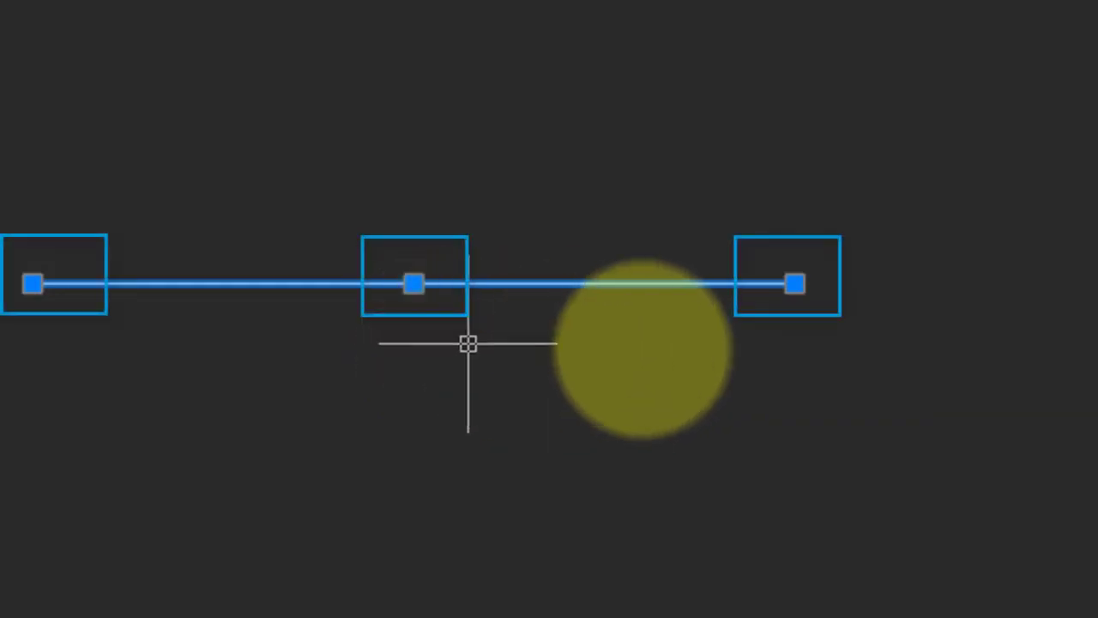
pyautogui.click(795, 283)
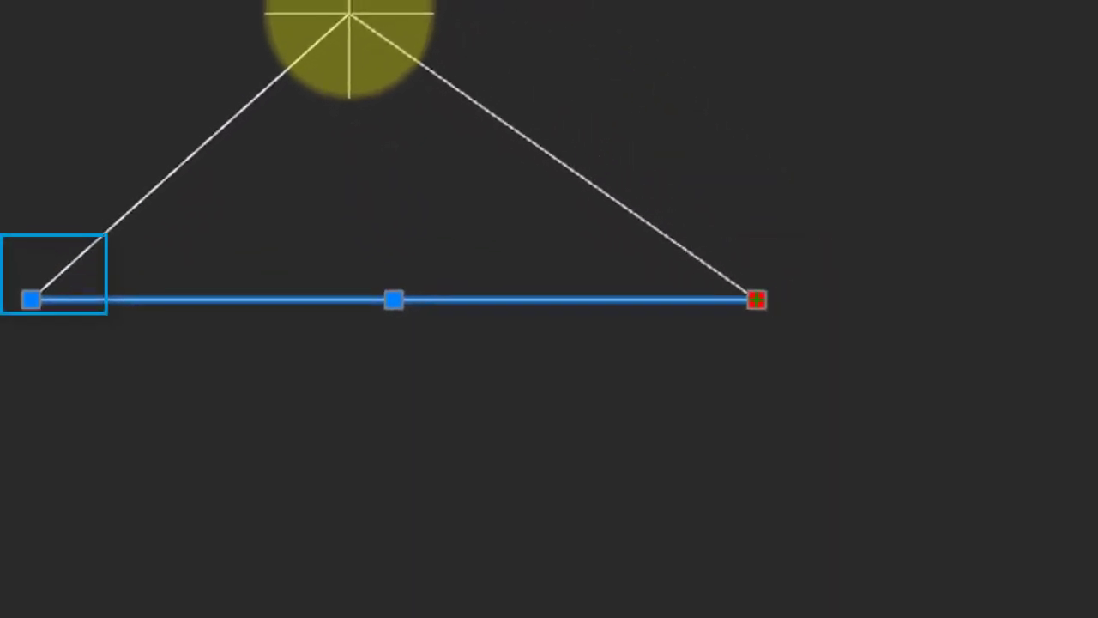
pyautogui.press('Escape')
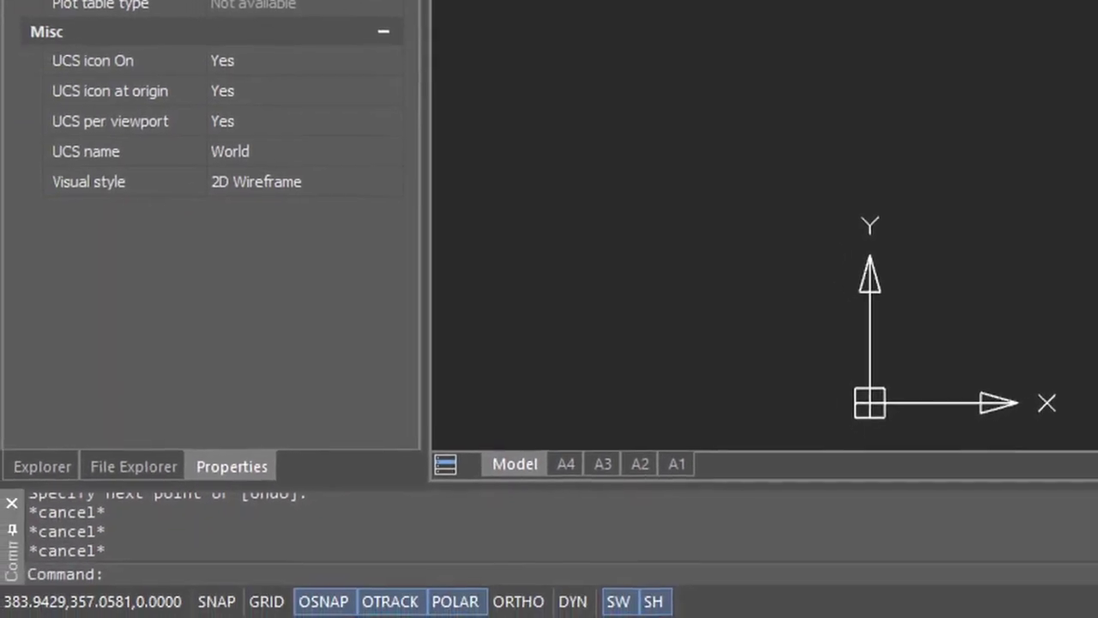
# Start LINE with the L alias to draw the rectangle's four connected sides
pyautogui.write('l')
pyautogui.press('Return')
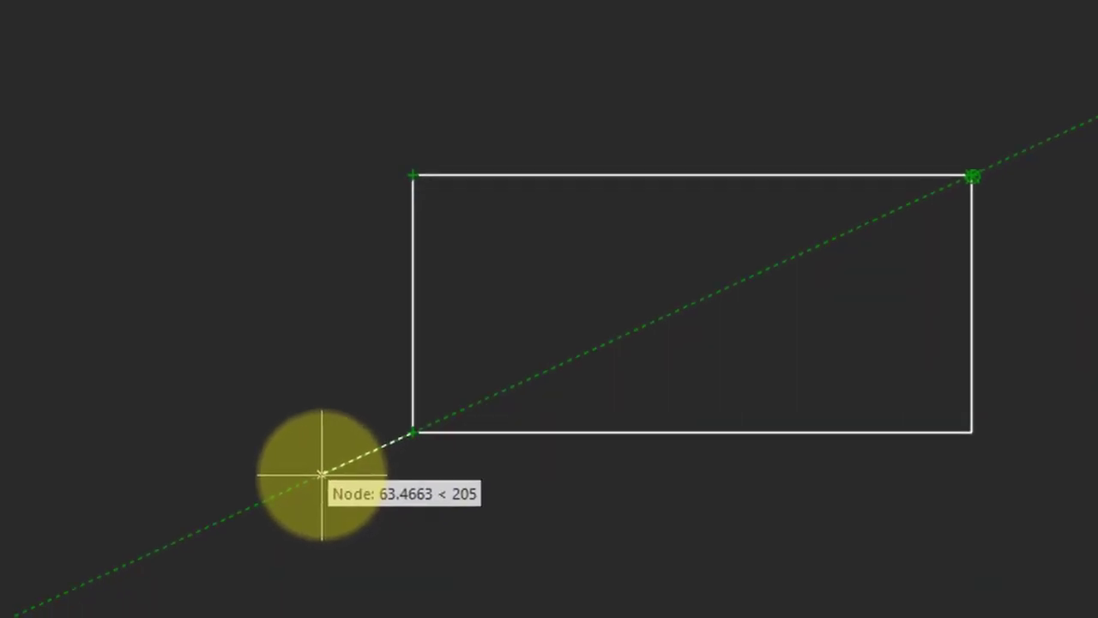
# End the line sequence, then undo a trial stretch of the rectangle's top-left corner
pyautogui.rightClick(376, 515)
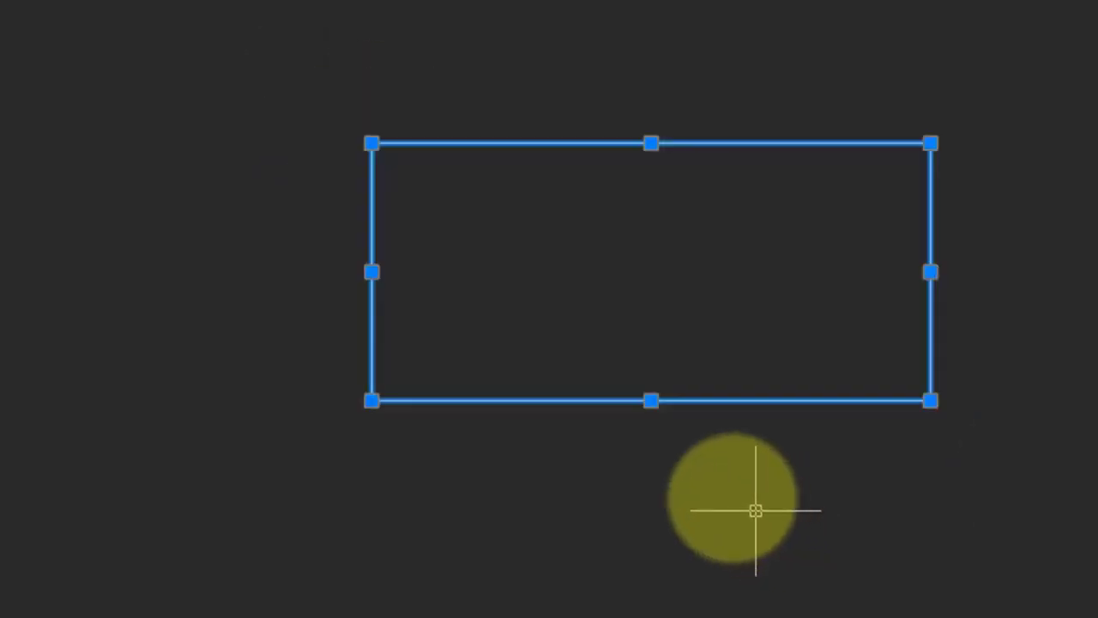
pyautogui.click(371, 144)
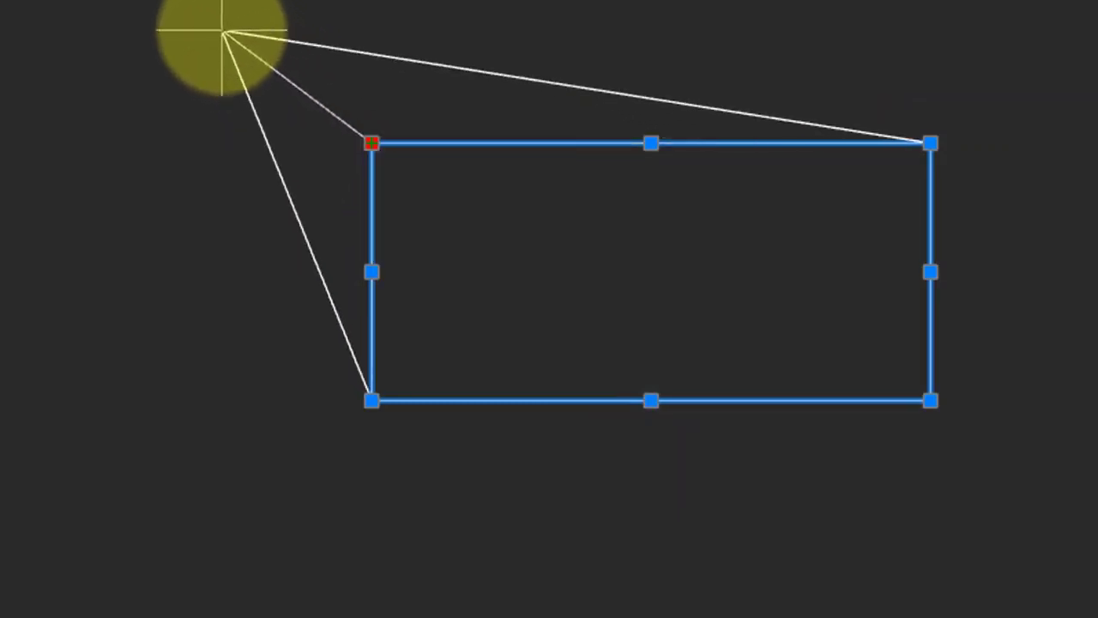
pyautogui.click(221, 29)
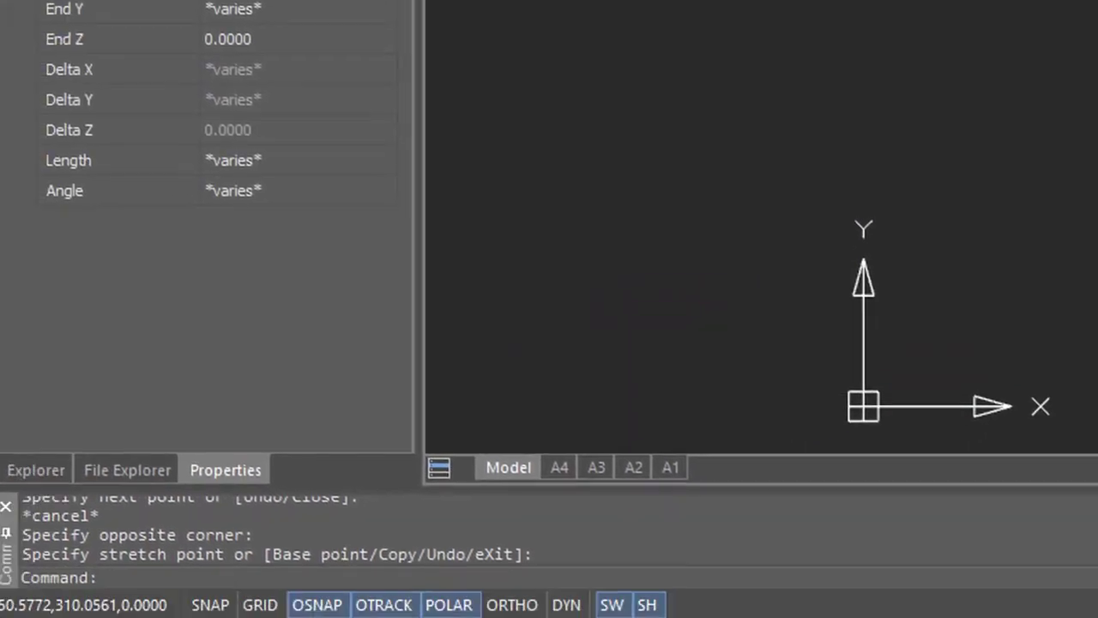
pyautogui.write('u')
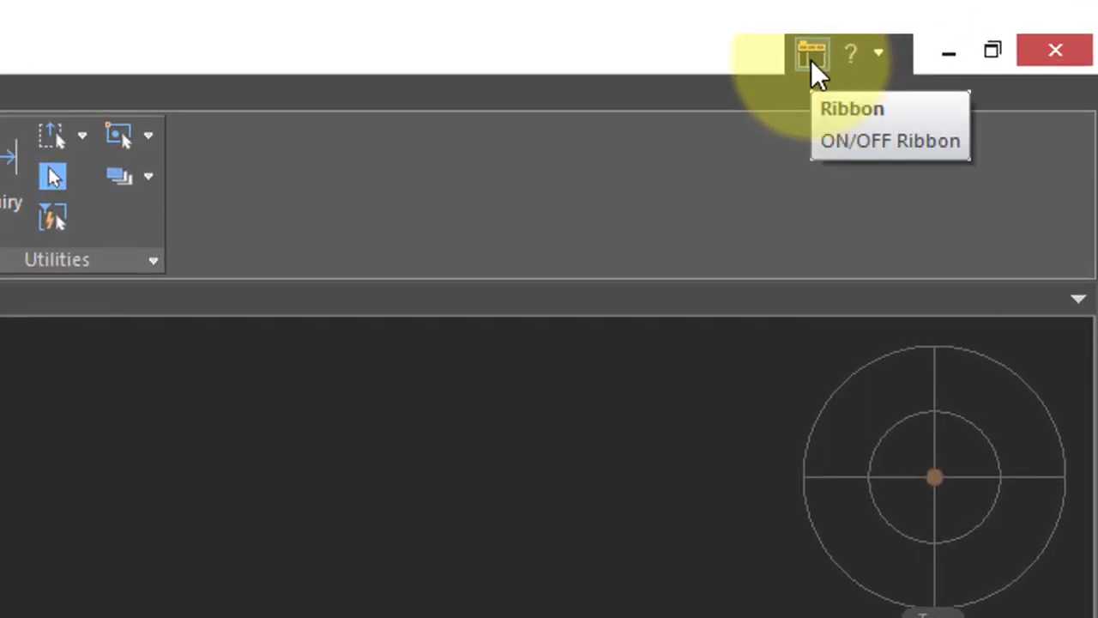
# Replace the ribbon with classic menus and toolbars and open the Draw menu
pyautogui.click(811, 57)
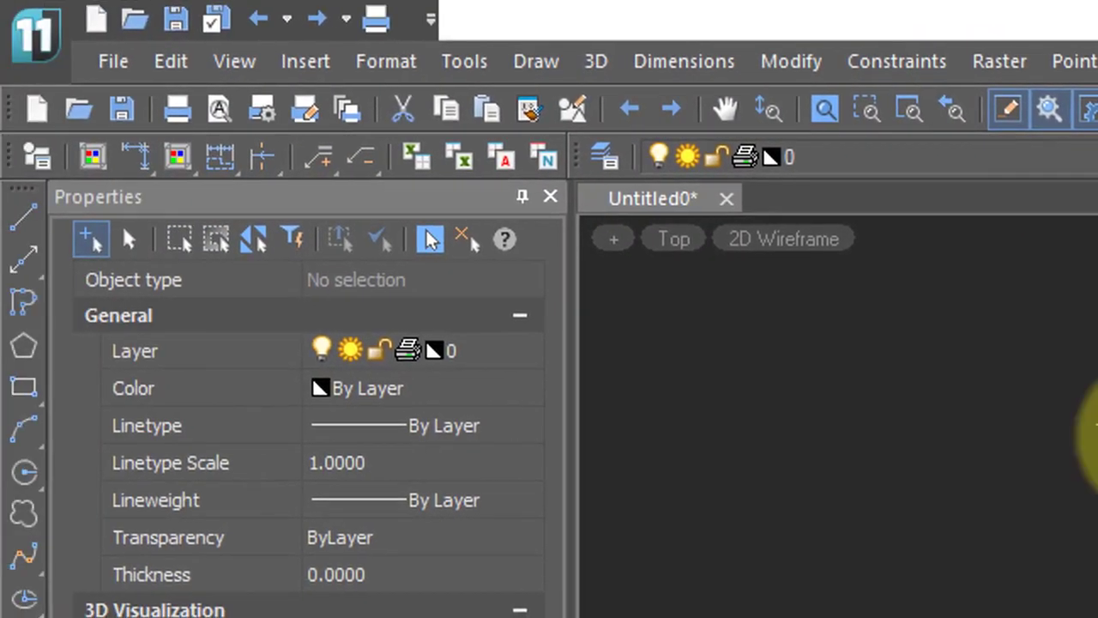
pyautogui.click(536, 62)
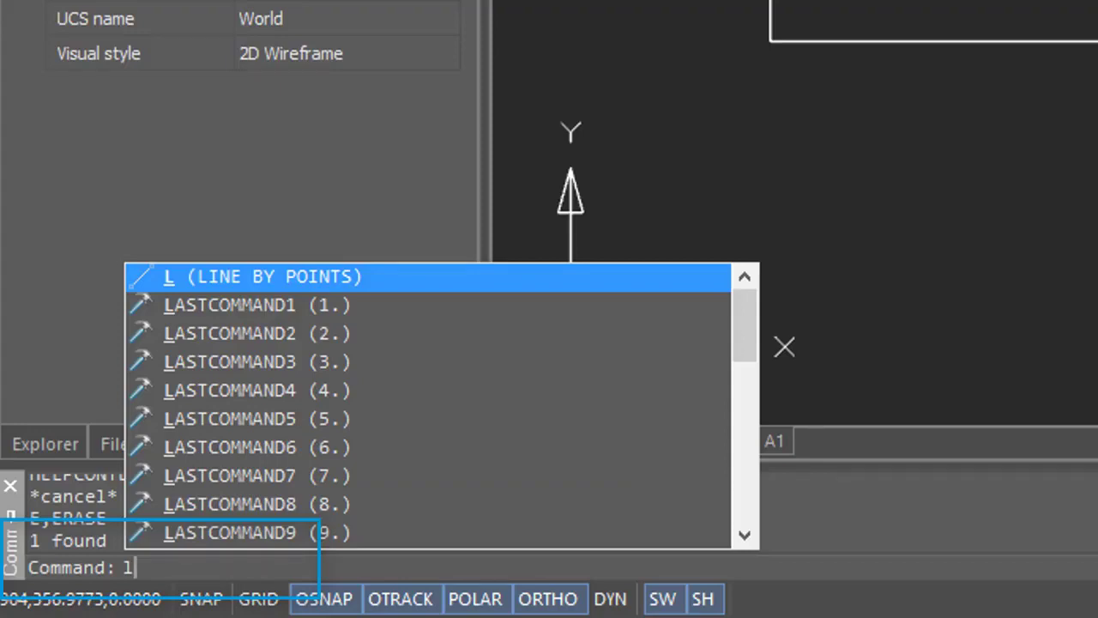
# Launch the LINE command so it prompts for the first point
pyautogui.press('Return')
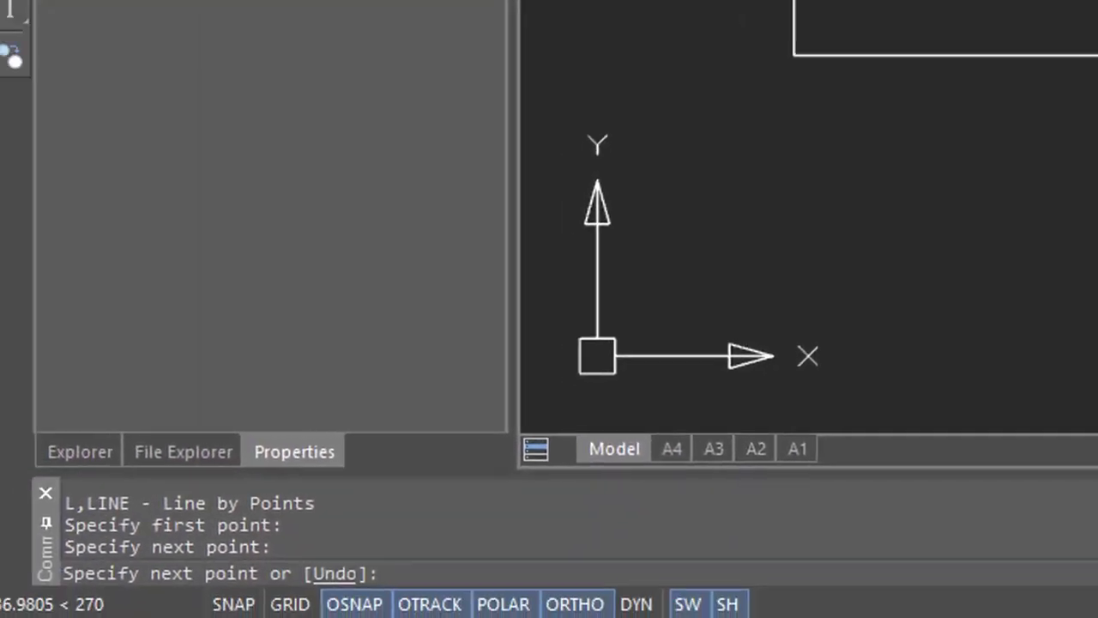
# Draw 50-unit line segments along the ortho/polar tracked directions
pyautogui.write('50')
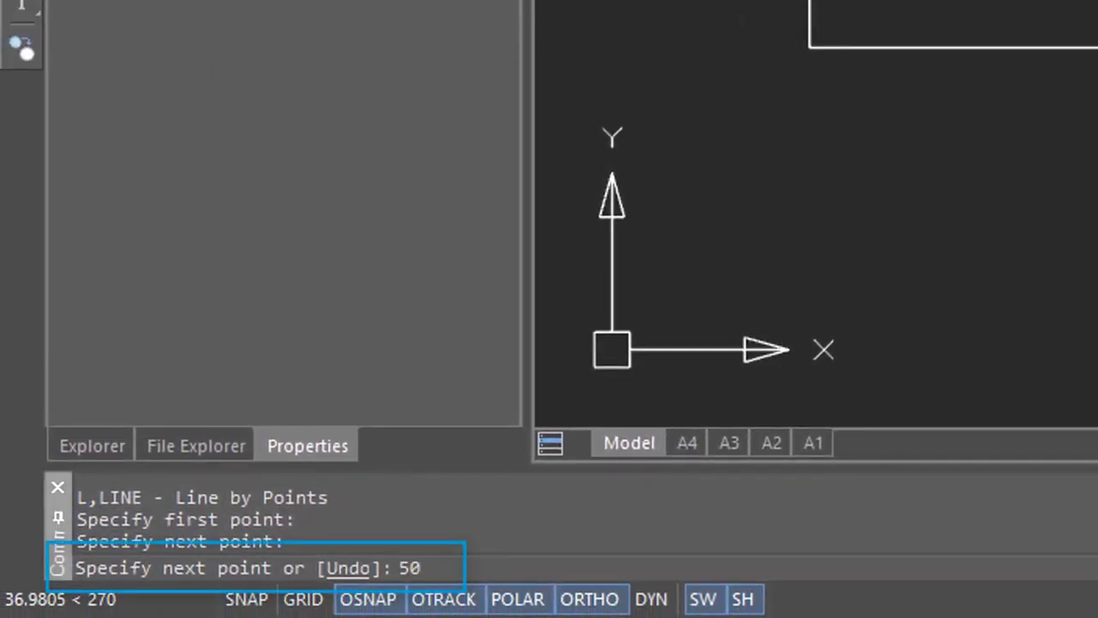
pyautogui.press('Return')
pyautogui.write('50')
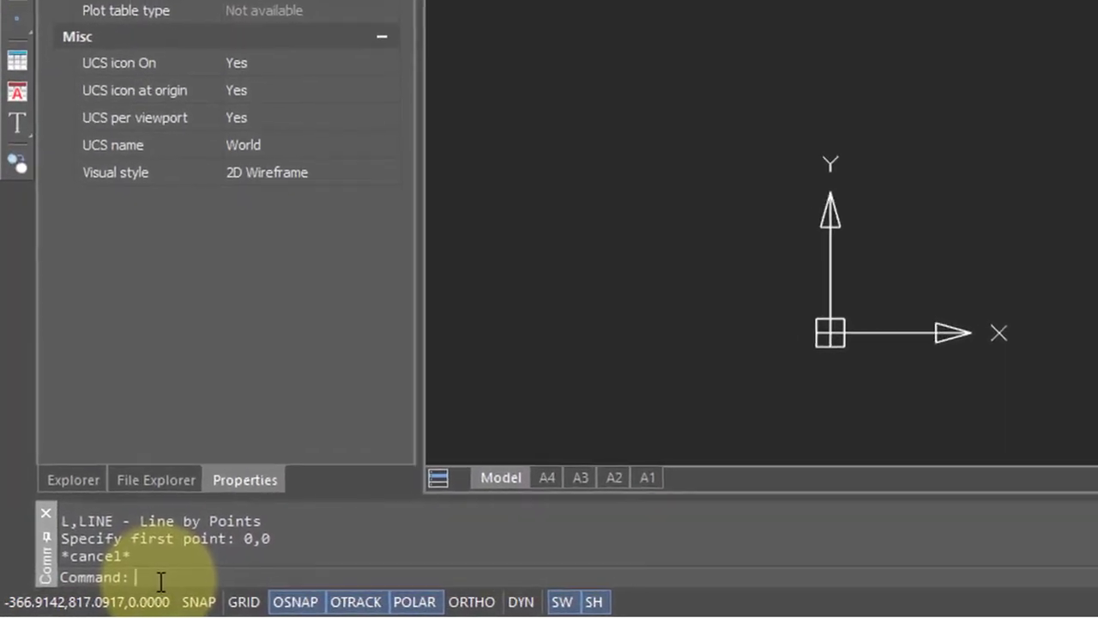
# Use the L alias to draw a line starting at 0,0 and ending at 360,750.0
pyautogui.write('l')
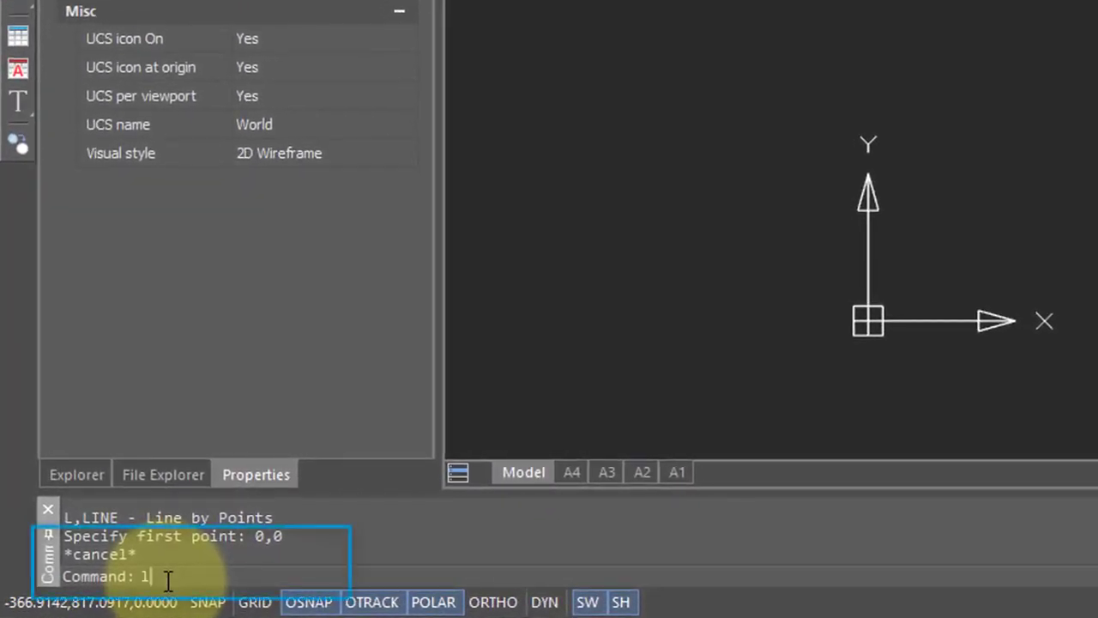
pyautogui.press('Return')
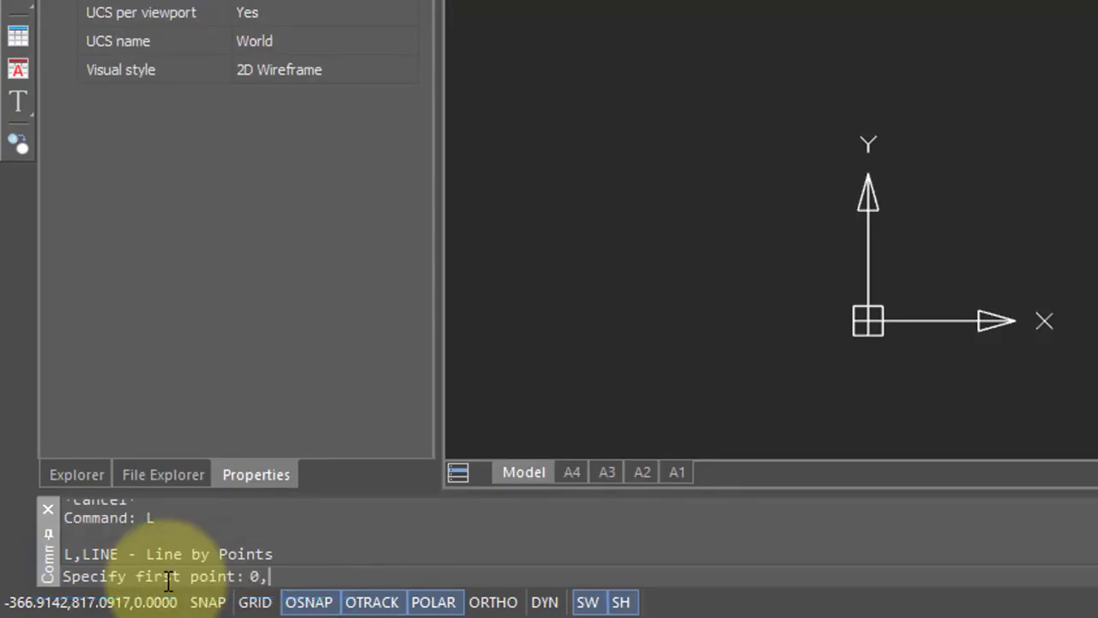
pyautogui.press('Return')
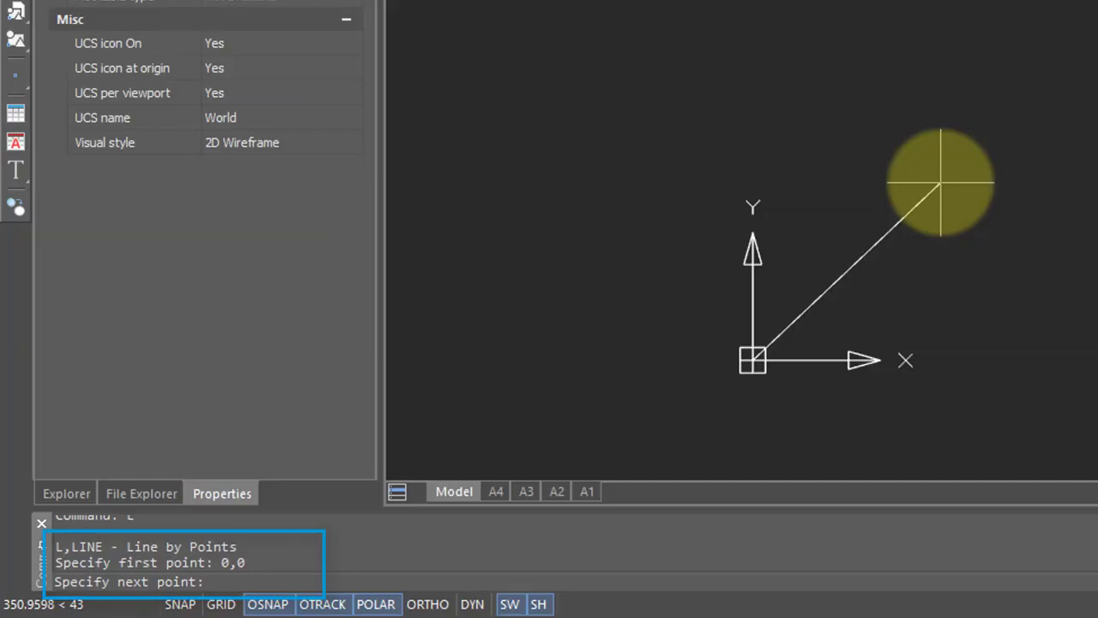
pyautogui.write('360,75')
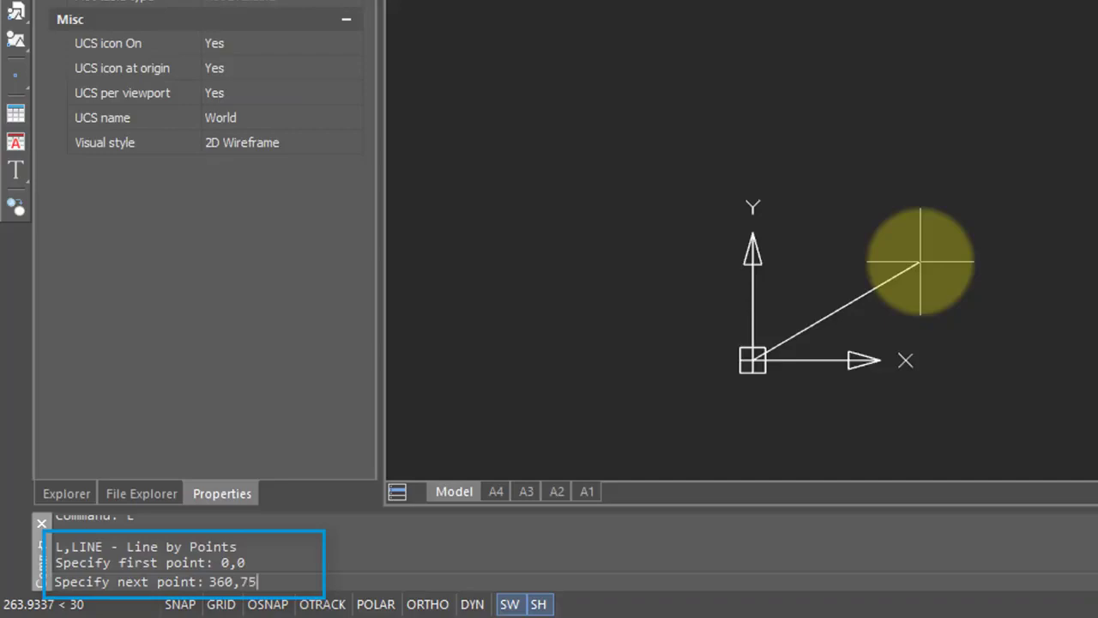
pyautogui.write('0.0')
pyautogui.press('Return')
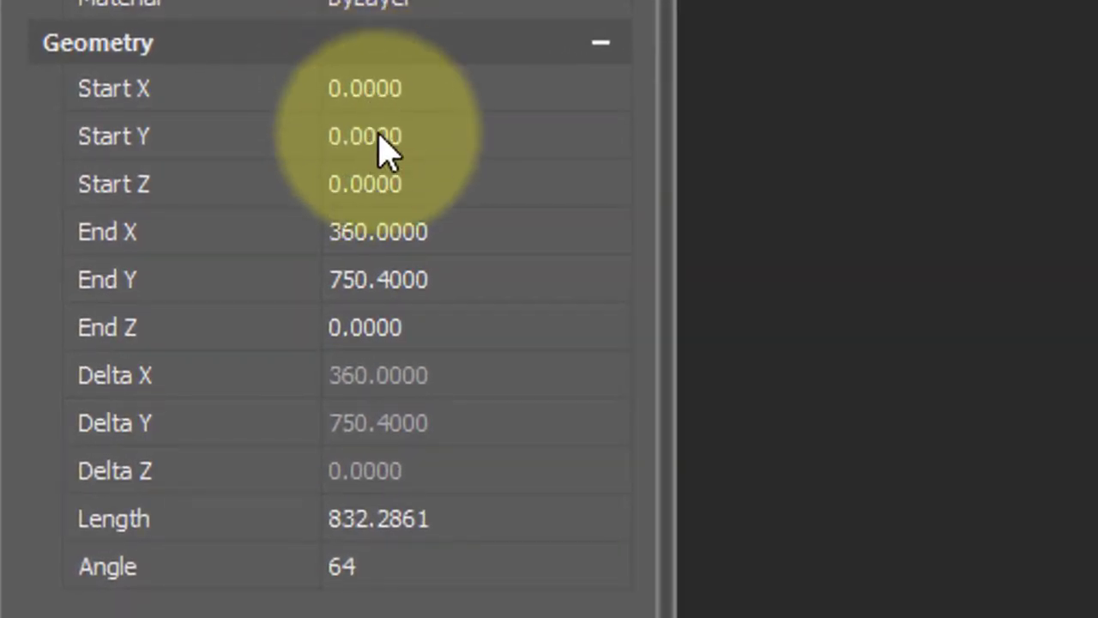
# Change the line's End X to 750 in Properties Geometry, making it a 45° line
pyautogui.click(401, 243)
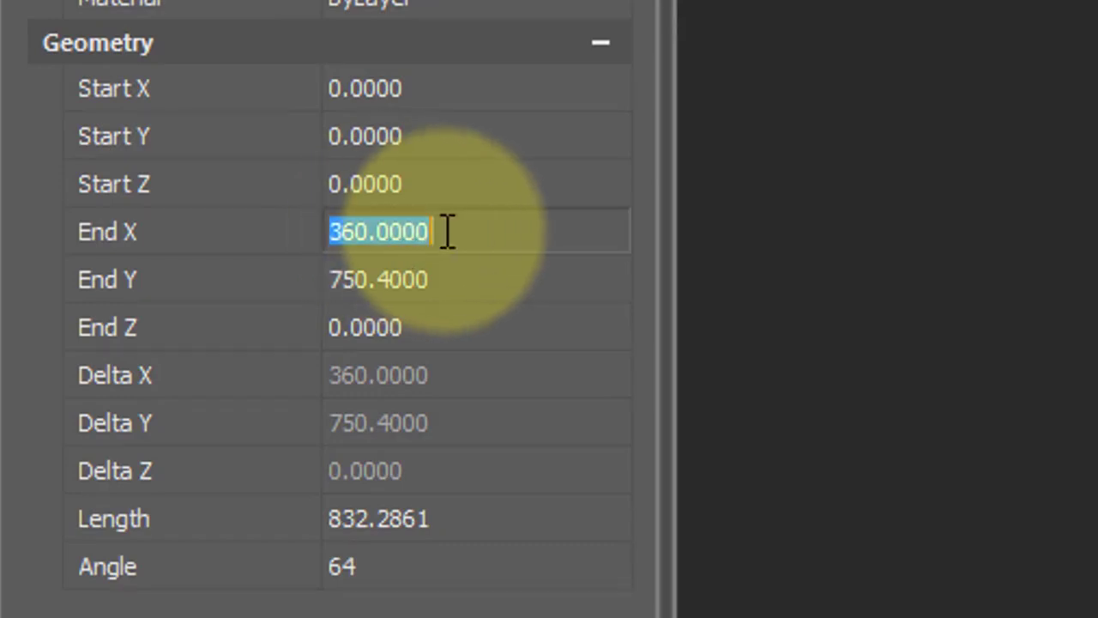
pyautogui.click(380, 228)
pyautogui.doubleClick(380, 228)
pyautogui.write('750')
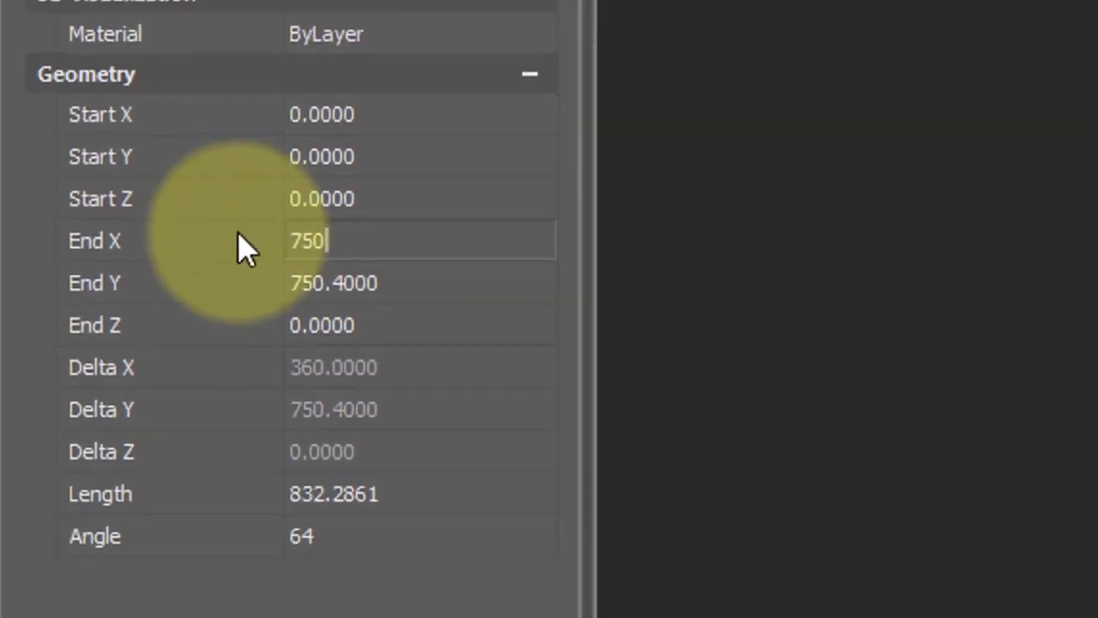
pyautogui.press('Return')
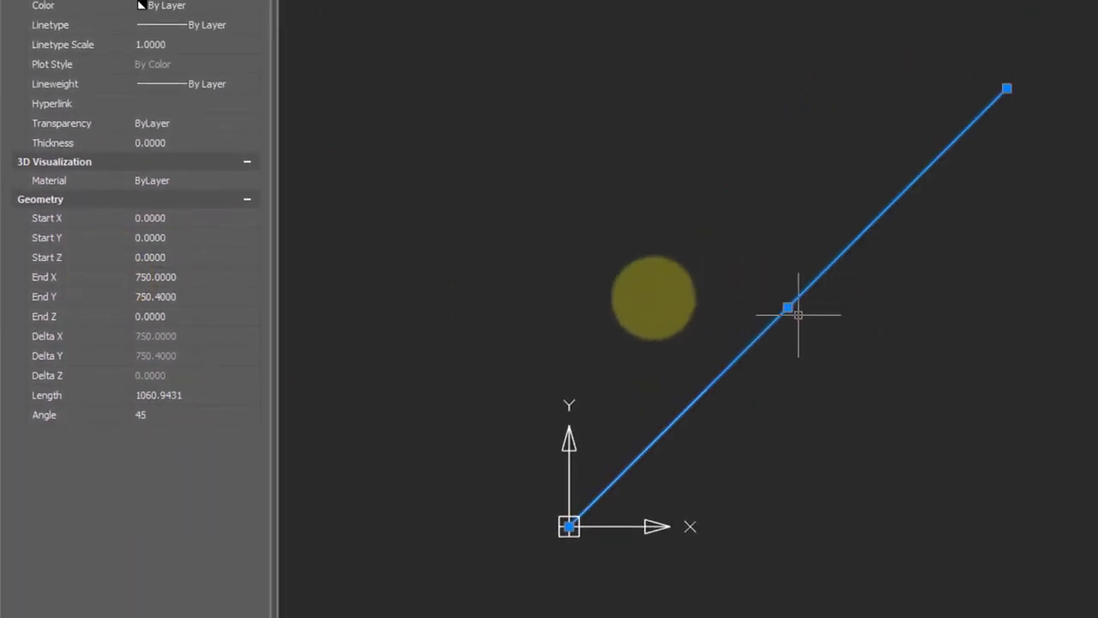
# Set the line's Angle to 30 and its Length to 1000 in Properties Geometry
pyautogui.click(157, 415)
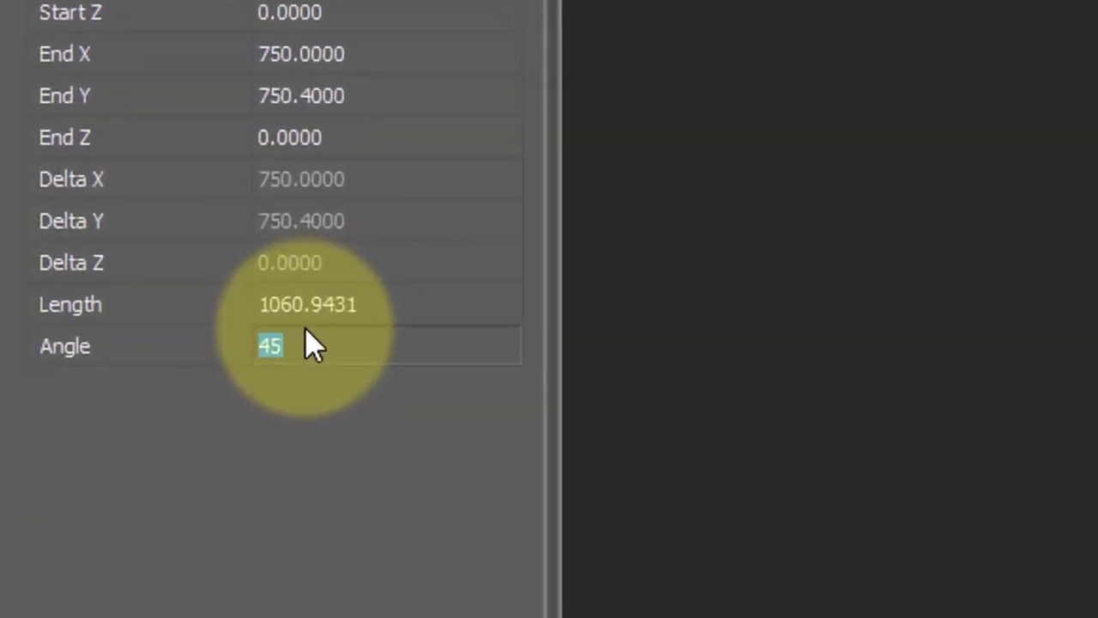
pyautogui.write('30')
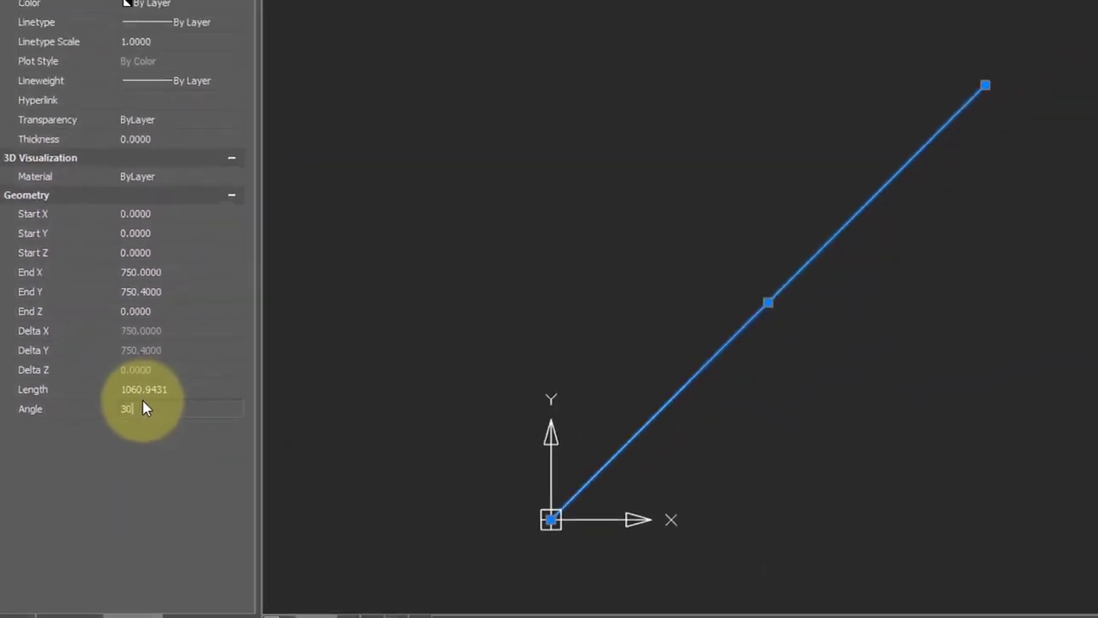
pyautogui.press('Return')
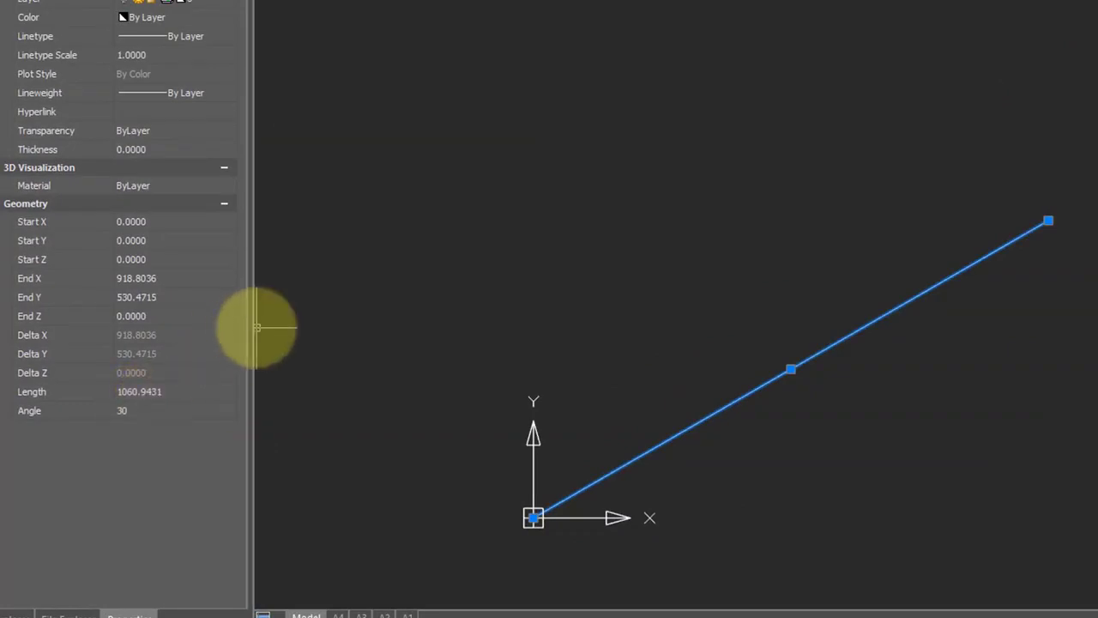
pyautogui.click(187, 387)
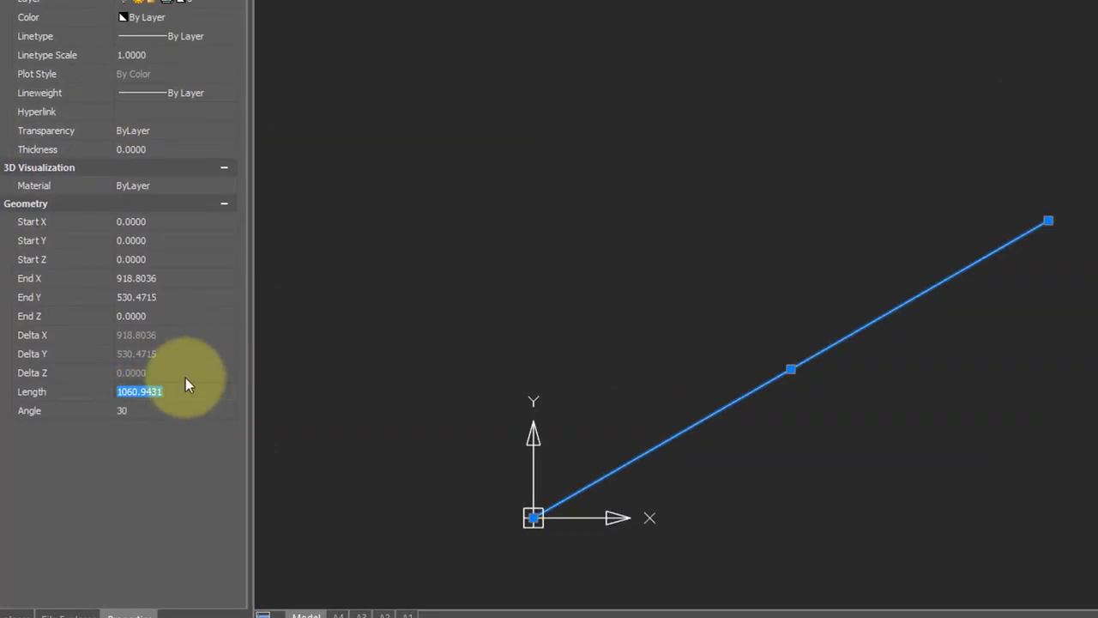
pyautogui.write('1000')
pyautogui.press('Return')
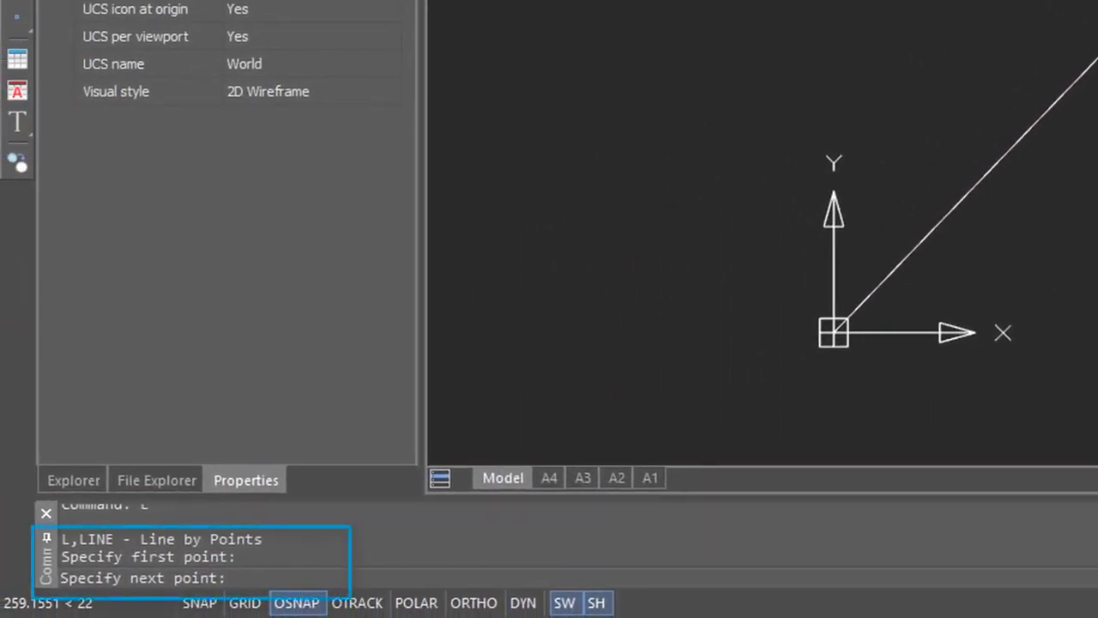
pyautogui.write('@')
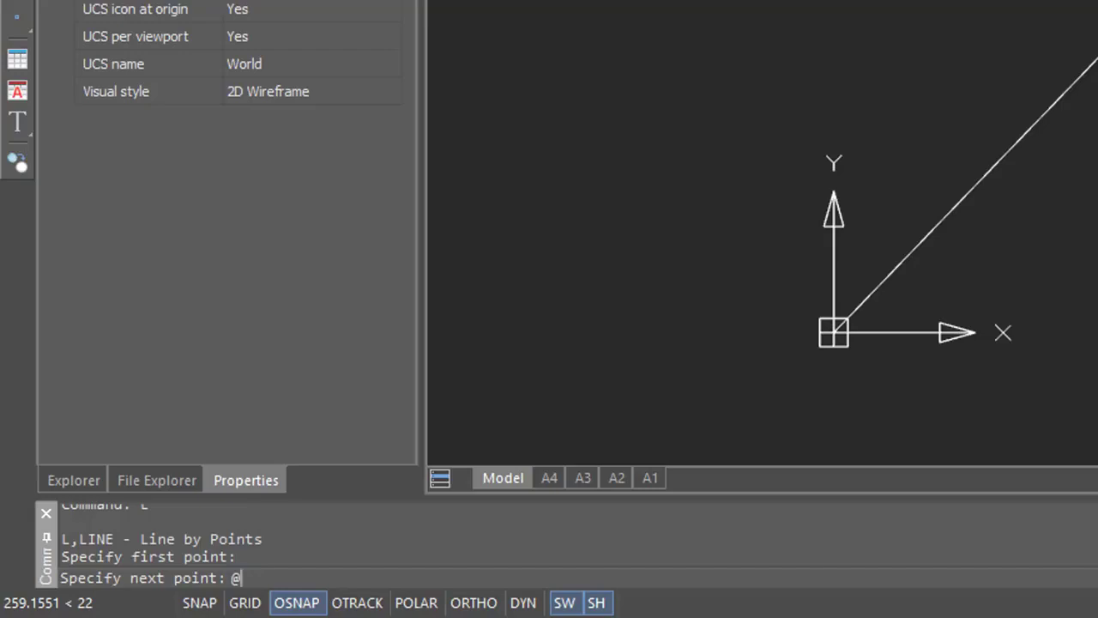
pyautogui.write('300<')
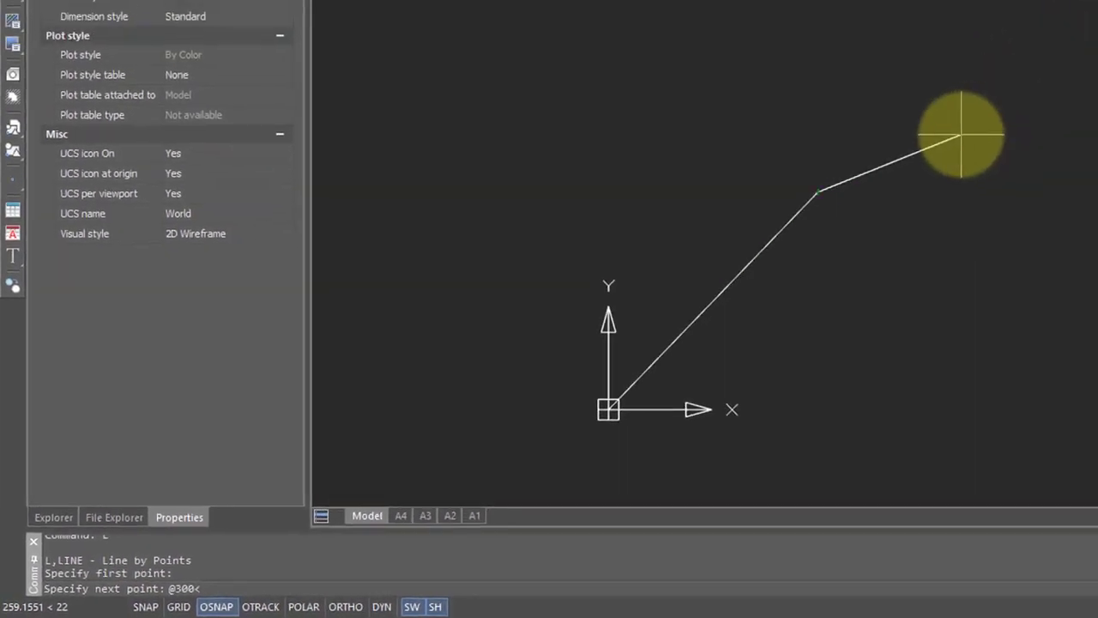
pyautogui.write('90')
pyautogui.press('Return')
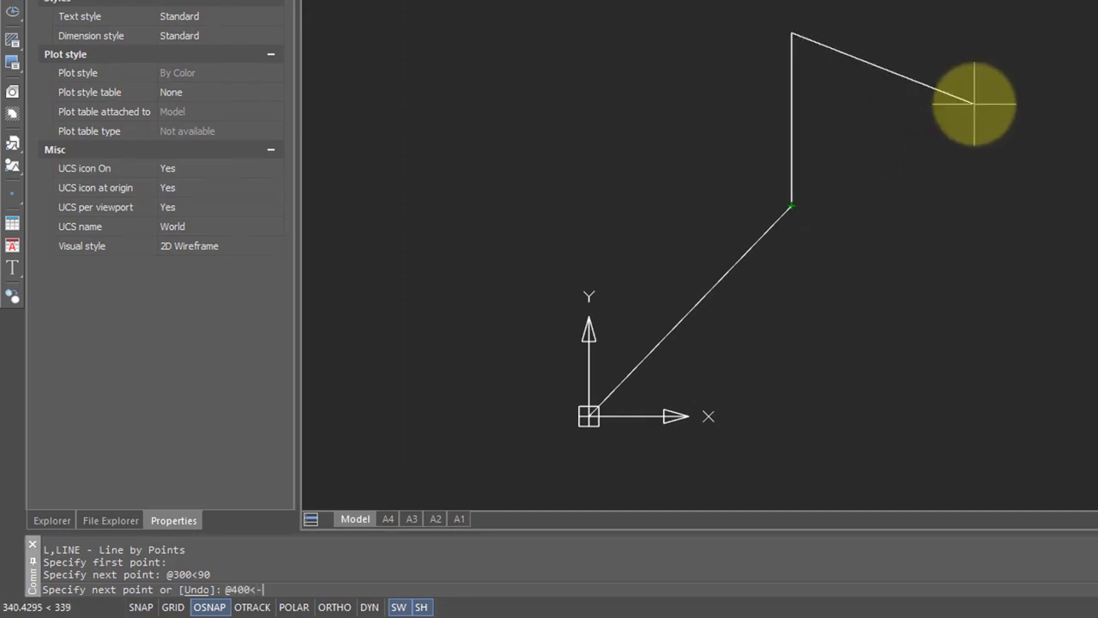
pyautogui.write('@400<-45')
pyautogui.press('Return')
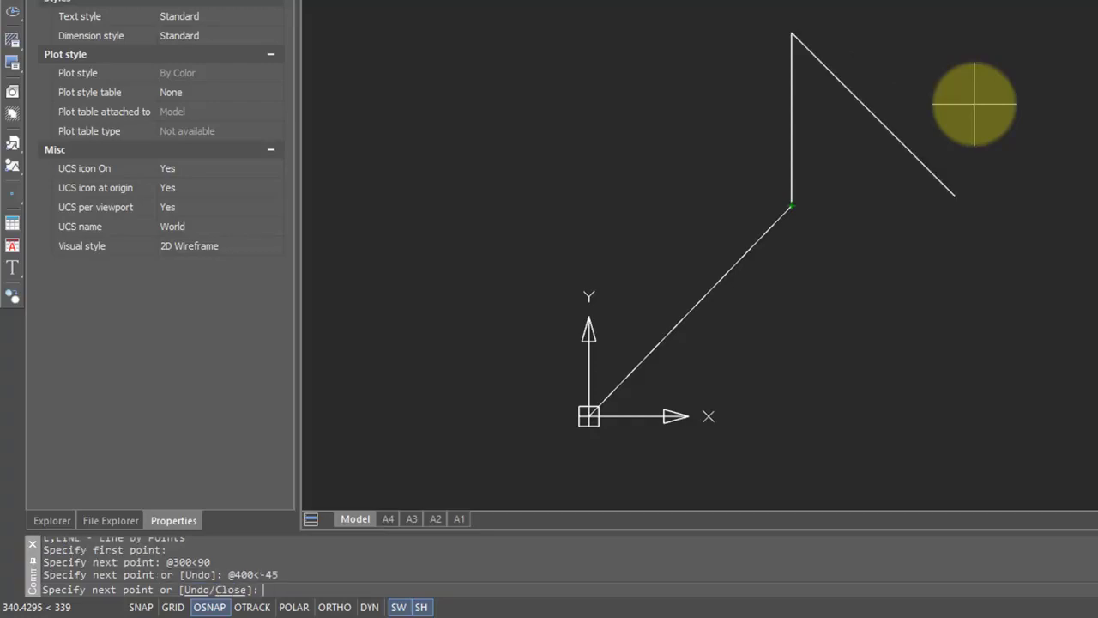
pyautogui.write('u')
pyautogui.press('Return')
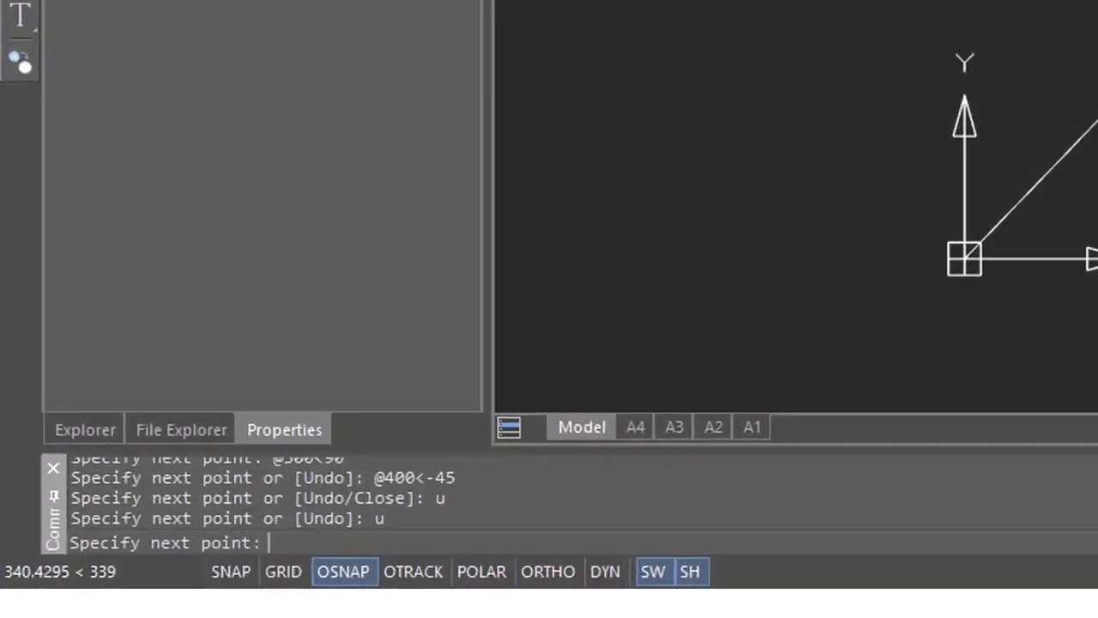
# Cancel the current command, enable dynamic input, and start a new line at the origin
pyautogui.press('Escape')
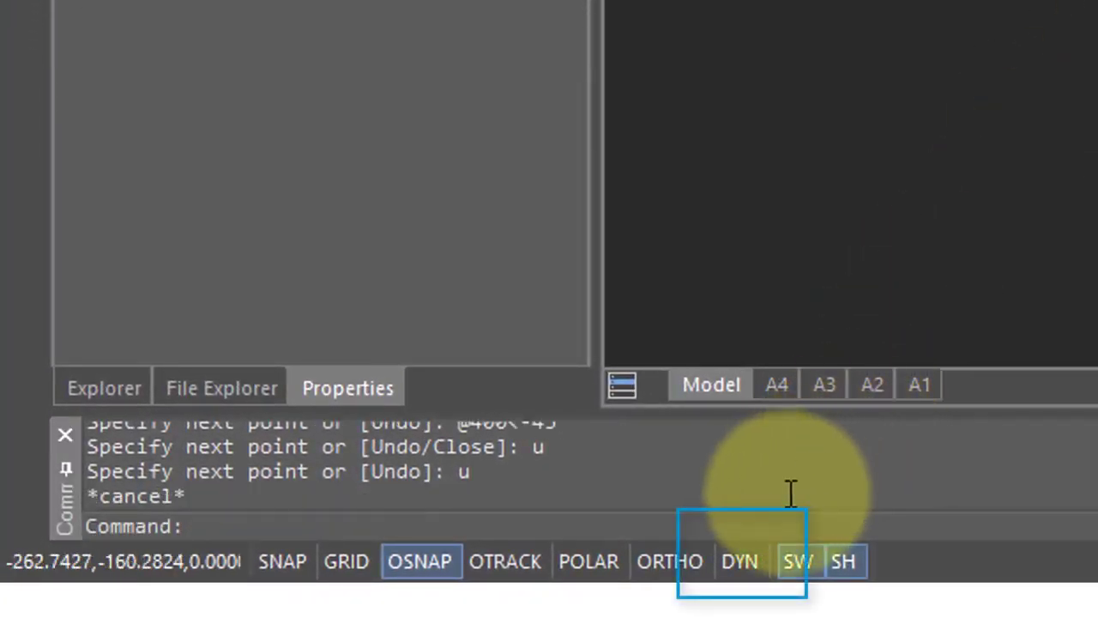
pyautogui.click(743, 568)
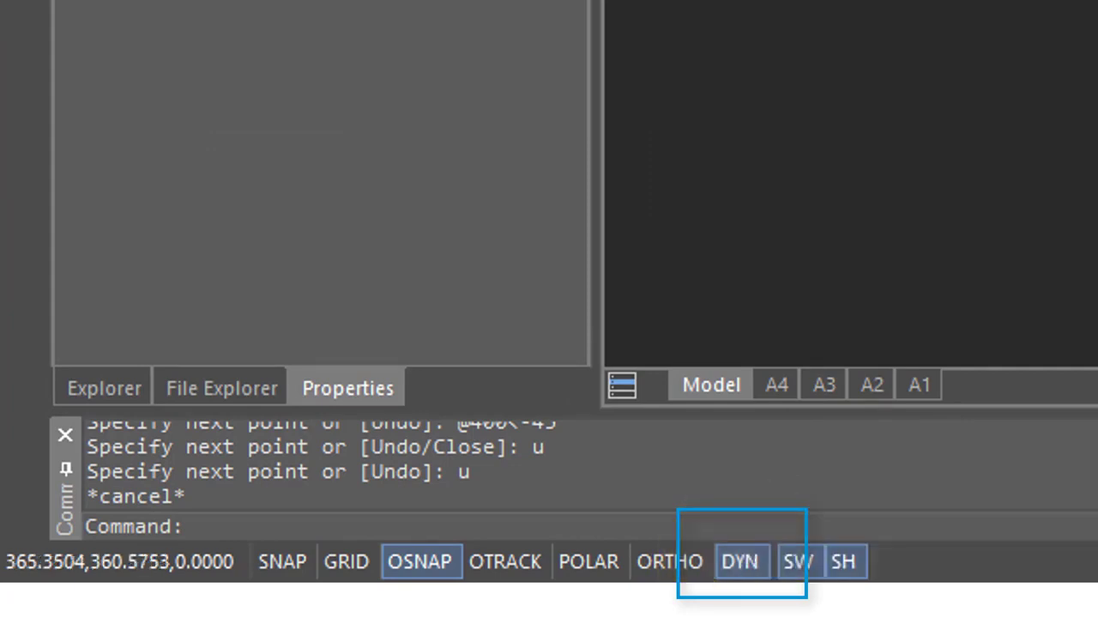
pyautogui.write('l')
pyautogui.press('Return')
pyautogui.click(1069, 215)
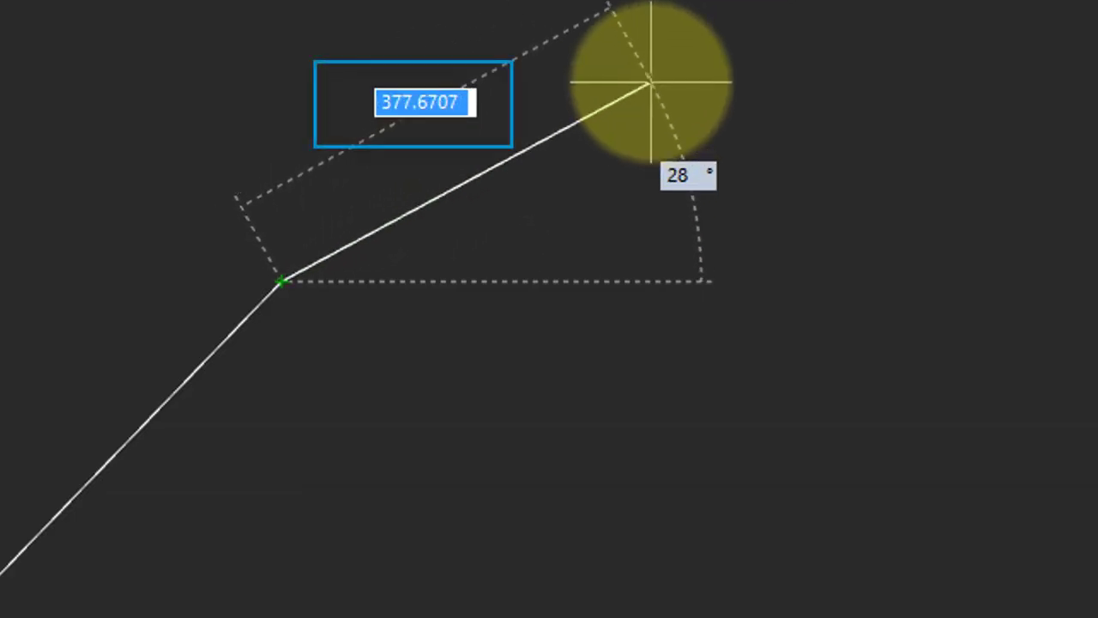
# Draw a 300-unit segment at 90° then a 400-unit segment at -45°
pyautogui.write('300')
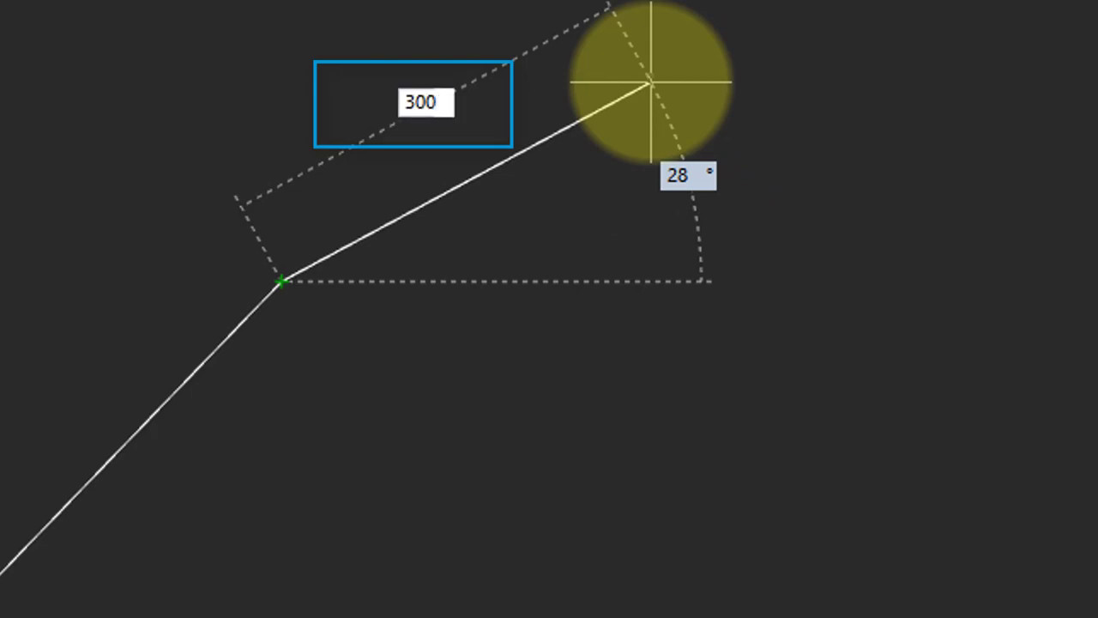
pyautogui.press('Tab')
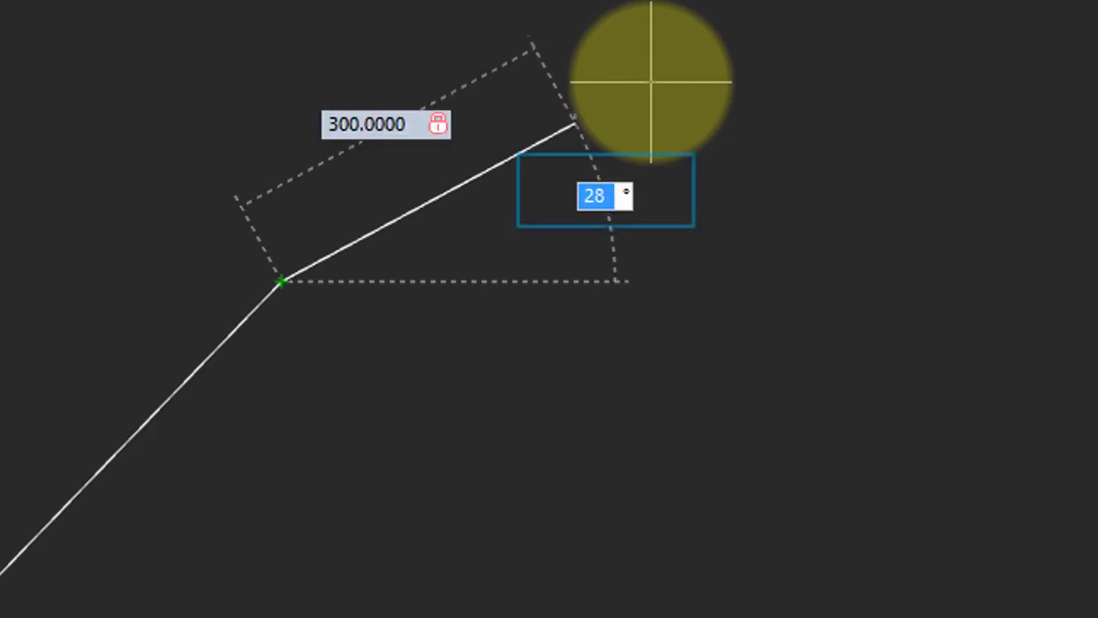
pyautogui.write('90')
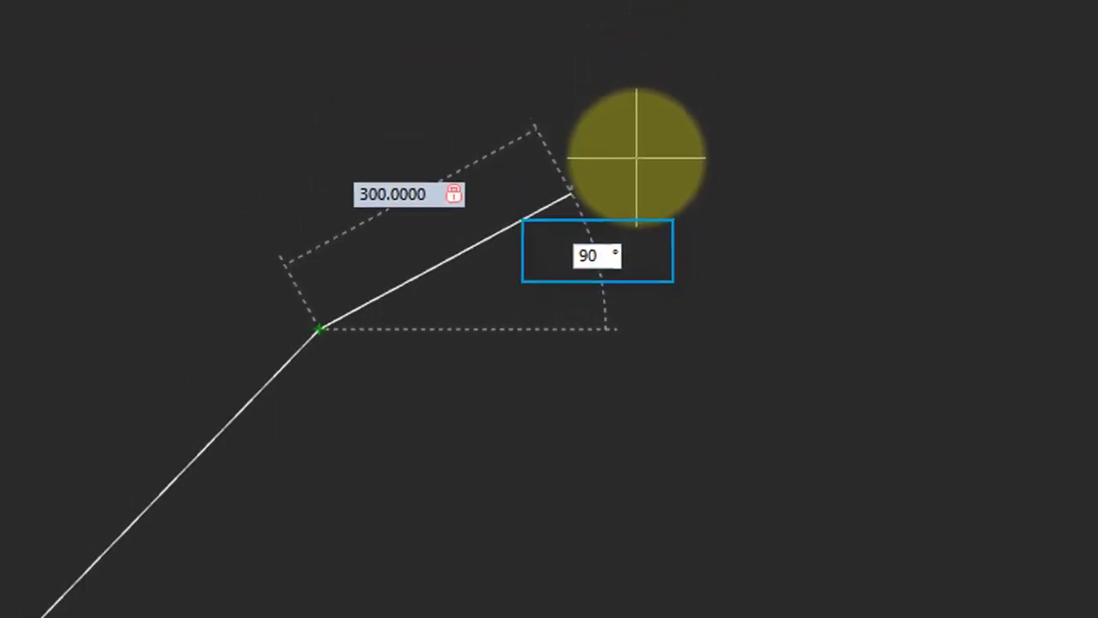
pyautogui.press('Return')
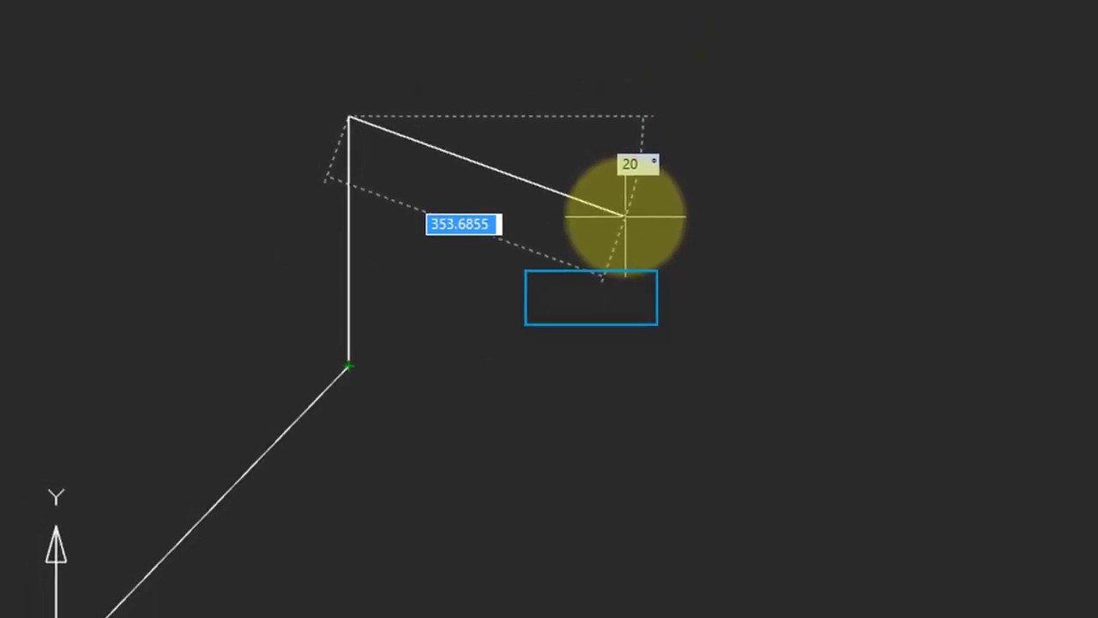
pyautogui.write('400')
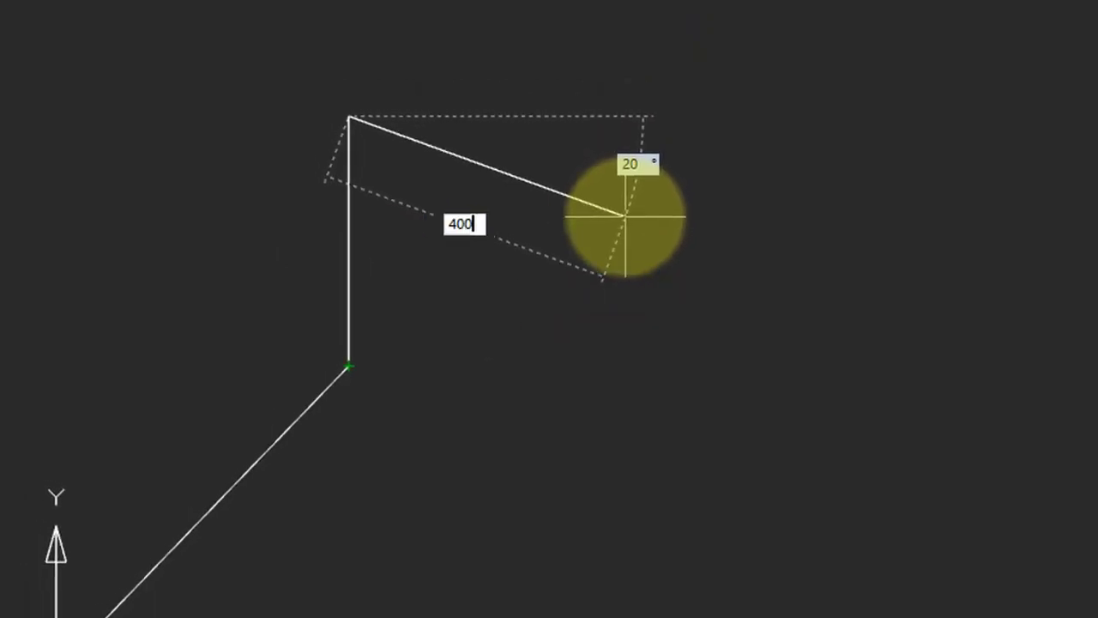
pyautogui.press('Tab')
pyautogui.write('-45')
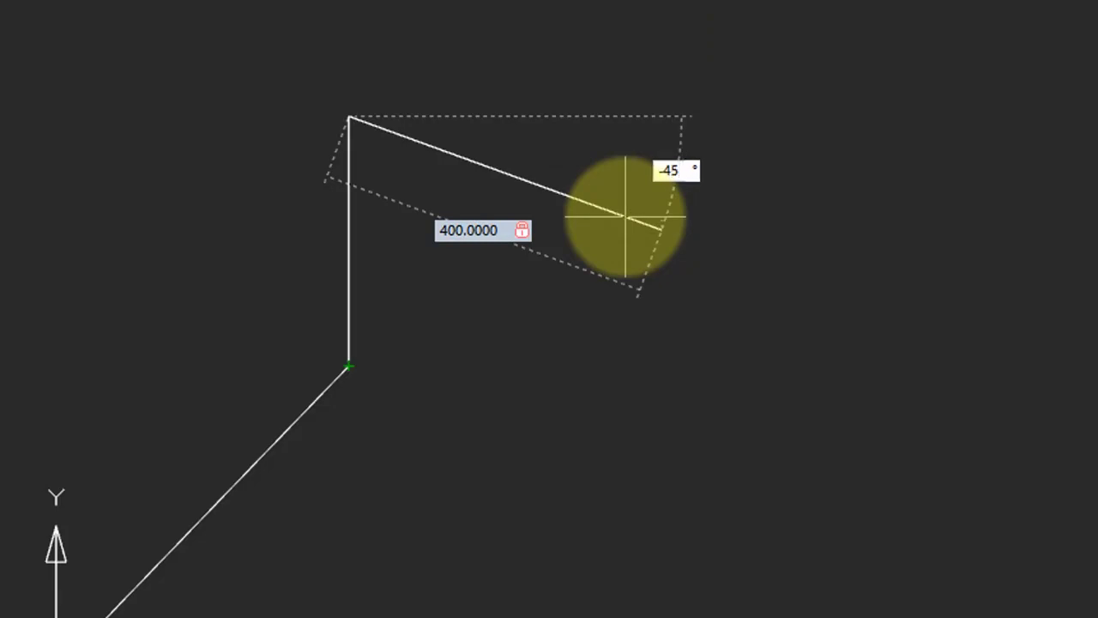
pyautogui.press('Return')
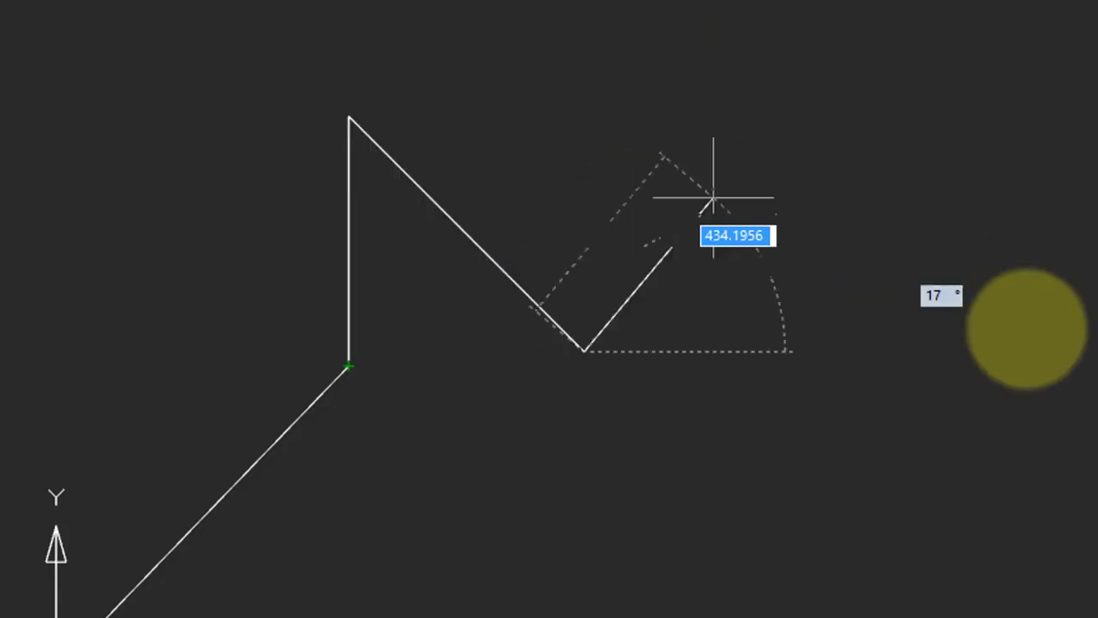